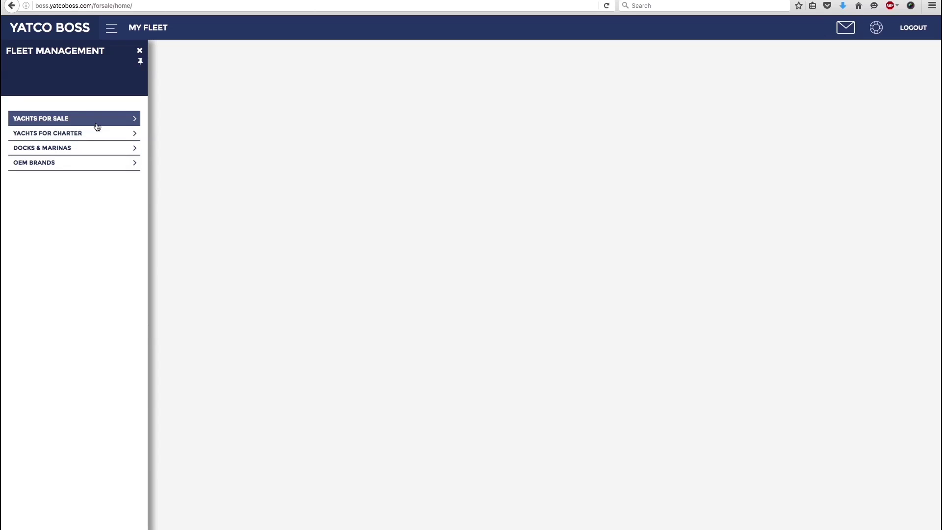
# Step: Open the Lady Zar listing from the Yachts for Sale fleet
pyautogui.click(99, 122)
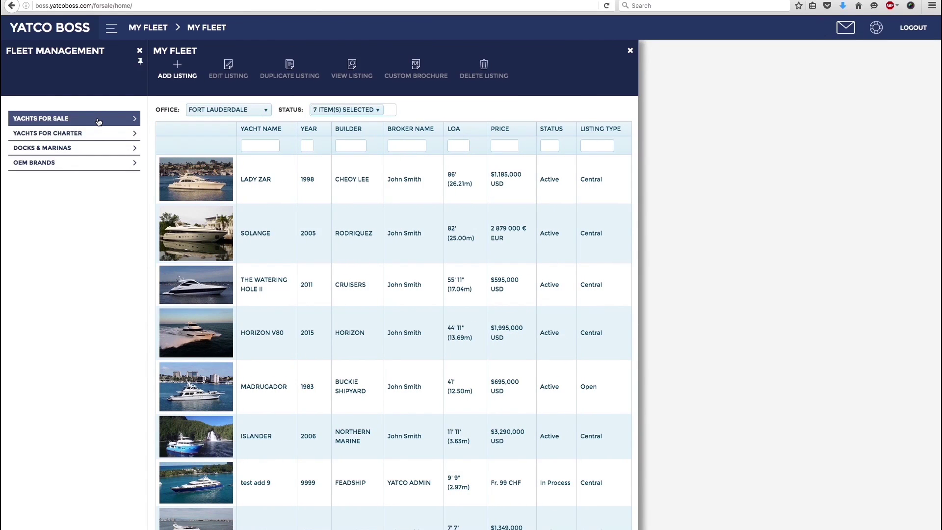
pyautogui.click(218, 178)
pyautogui.click(227, 73)
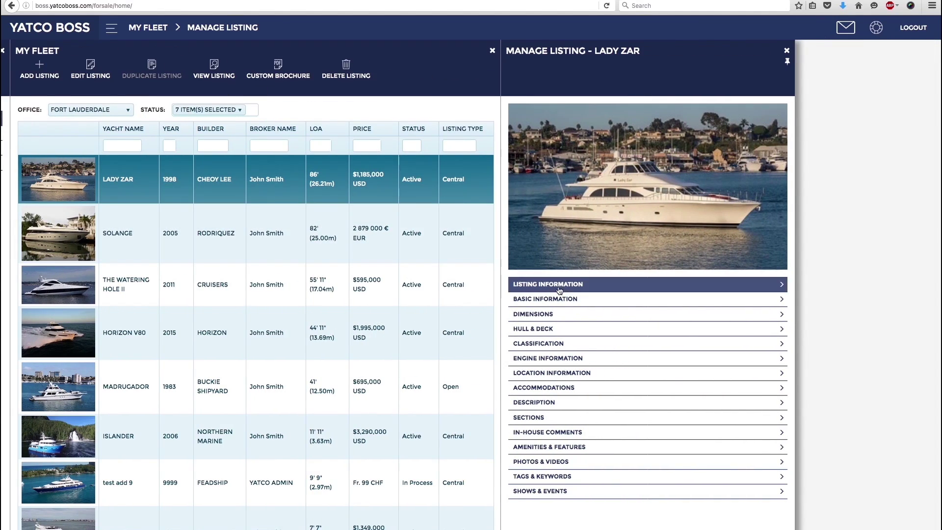
# Step: Browse Lady Zar's listing info, basic info, in-house comments, photos & videos, and shows & events
pyautogui.click(559, 288)
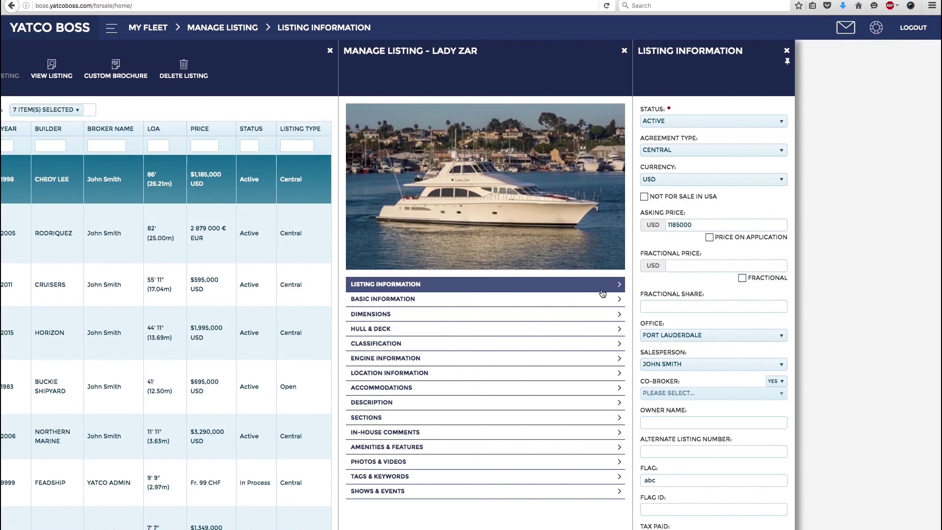
pyautogui.click(550, 300)
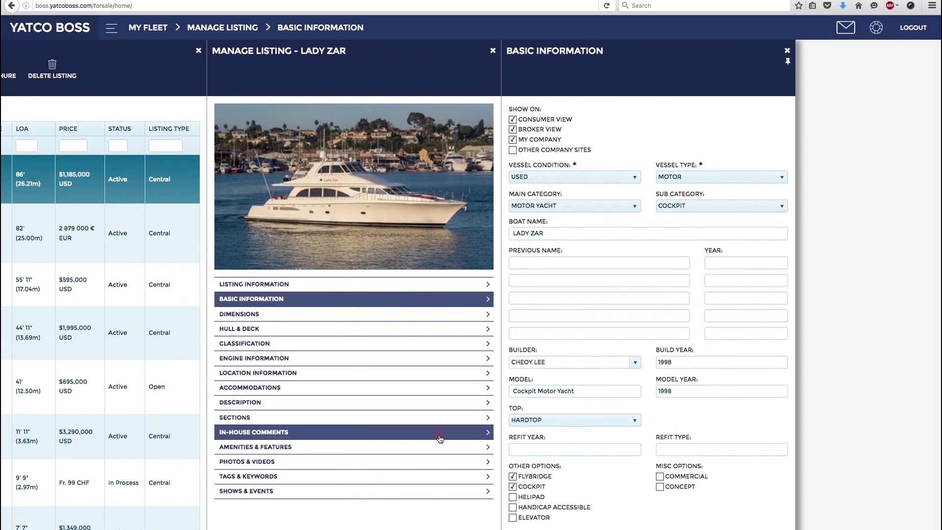
pyautogui.click(440, 436)
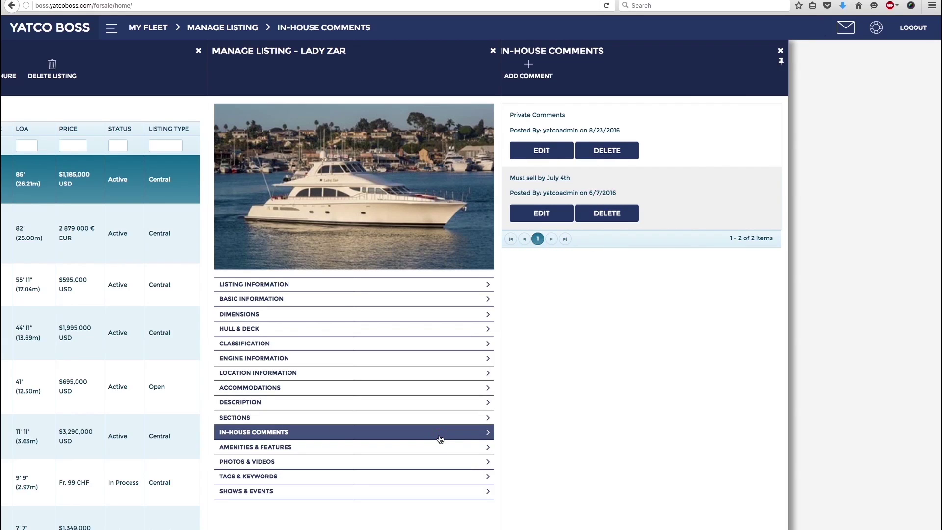
pyautogui.click(434, 461)
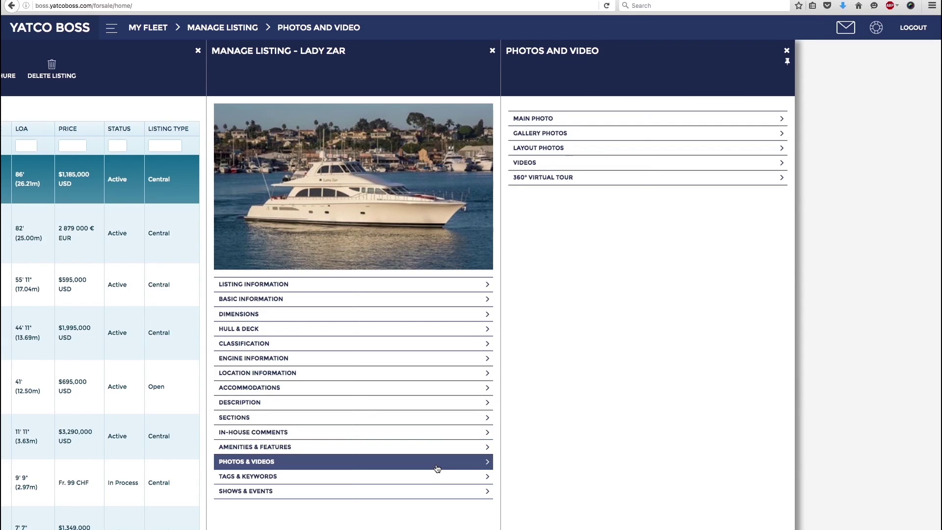
pyautogui.click(434, 492)
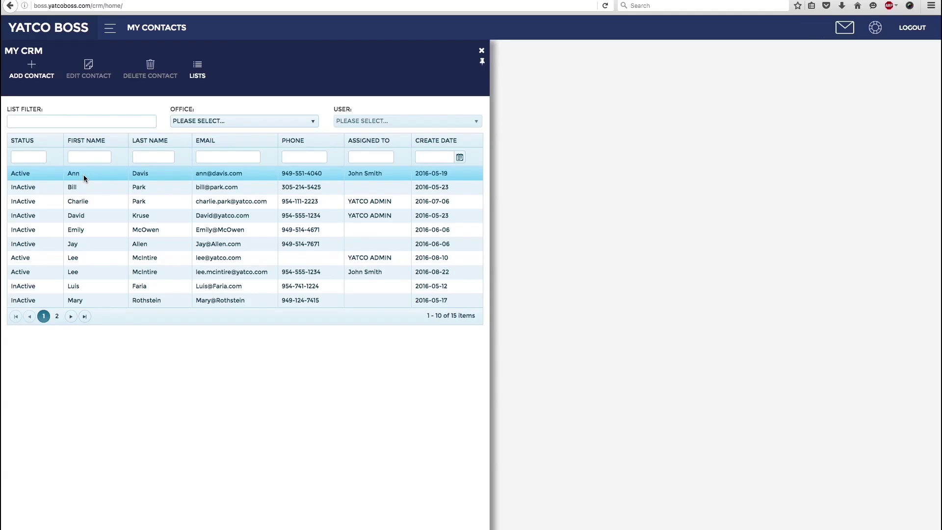
# Step: Check Ann Davis's dropdowns, keeping stage Prospect, assignee John Smith and category Customer
pyautogui.click(522, 179)
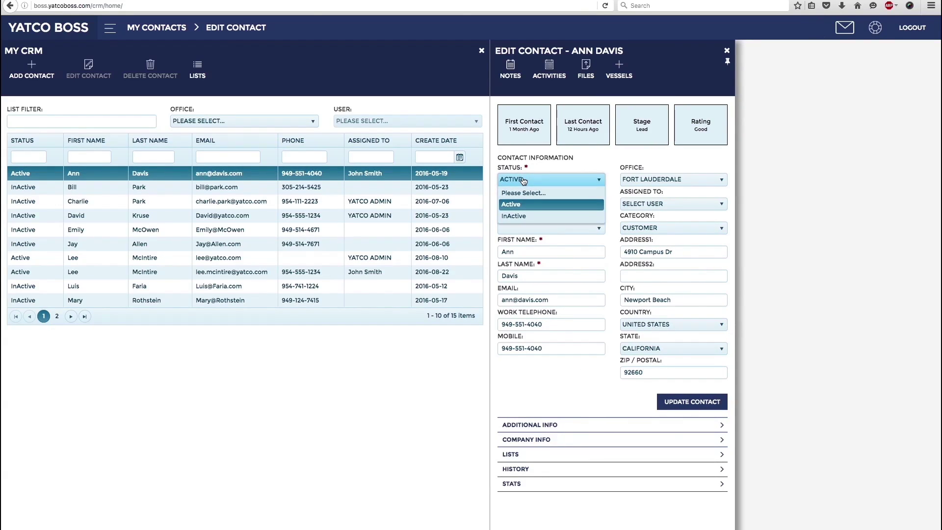
pyautogui.click(522, 179)
pyautogui.click(523, 204)
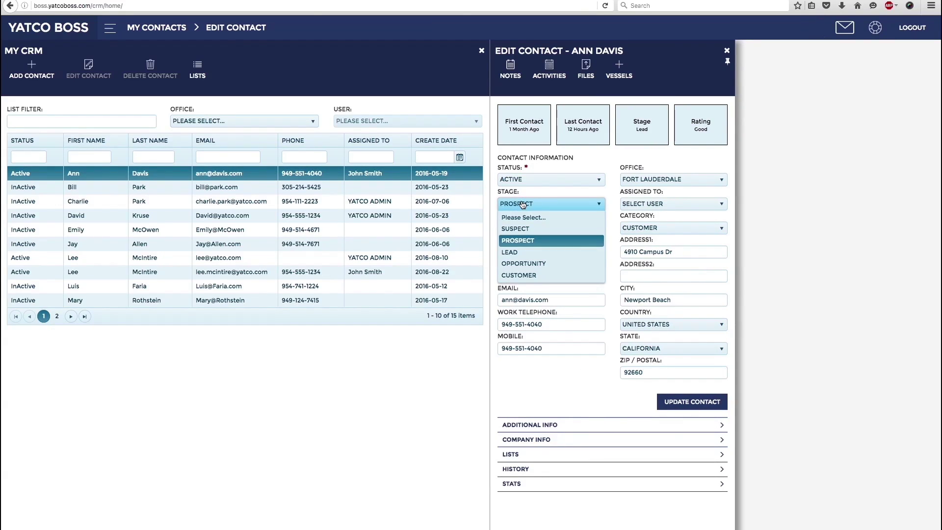
pyautogui.click(522, 204)
pyautogui.click(657, 179)
pyautogui.click(638, 203)
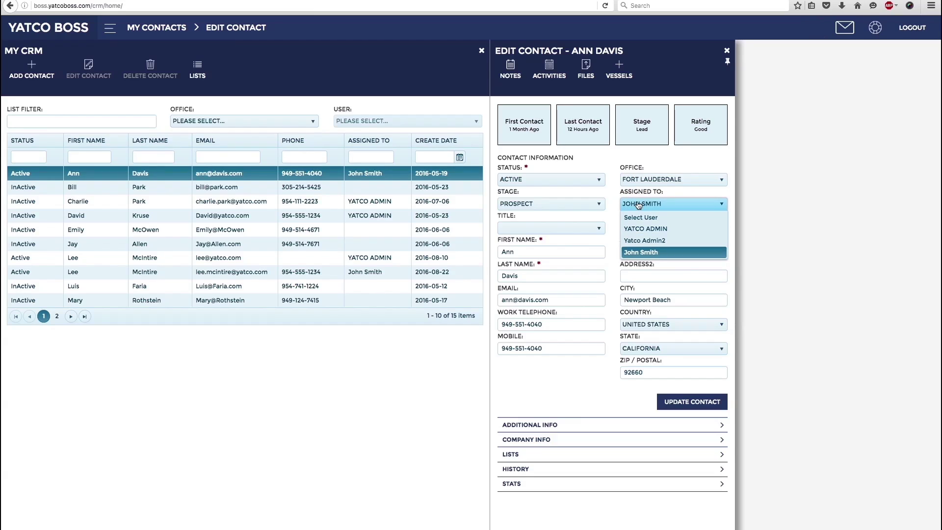
pyautogui.click(637, 204)
pyautogui.click(638, 228)
pyautogui.click(637, 250)
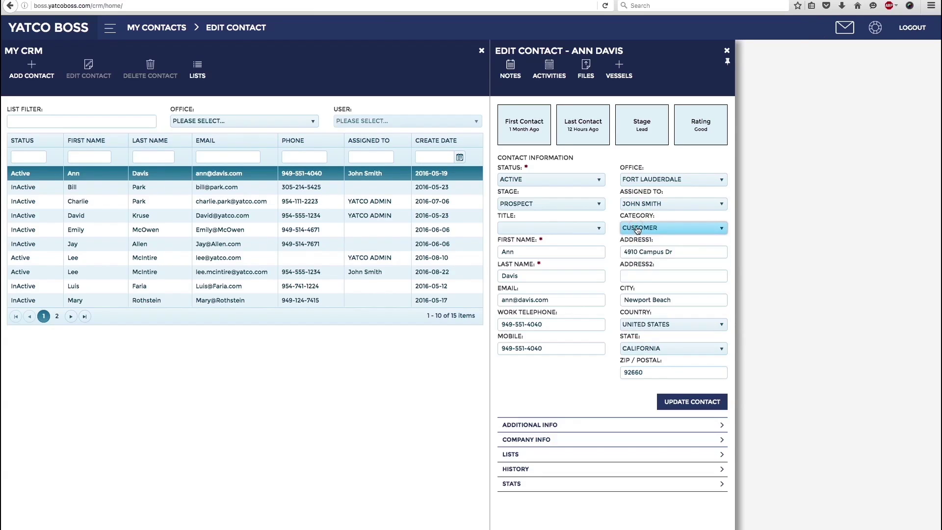
pyautogui.click(602, 439)
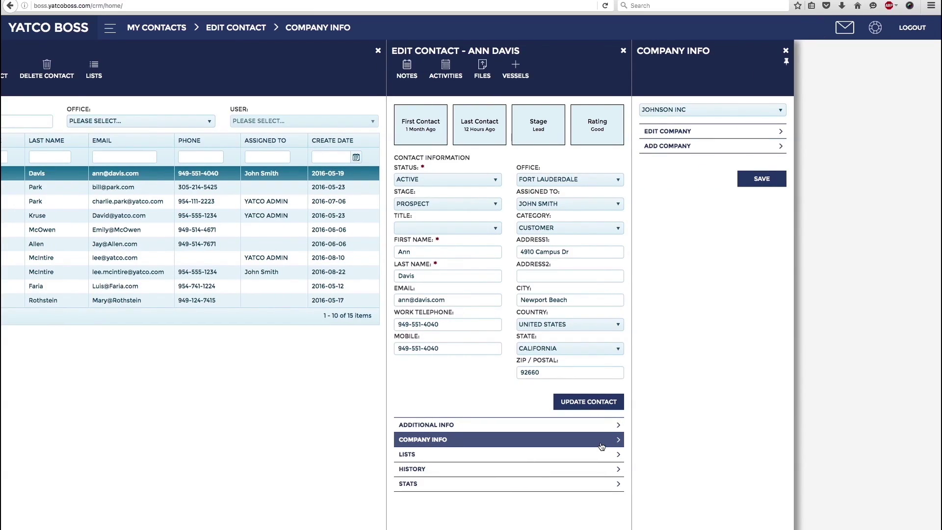
pyautogui.click(601, 454)
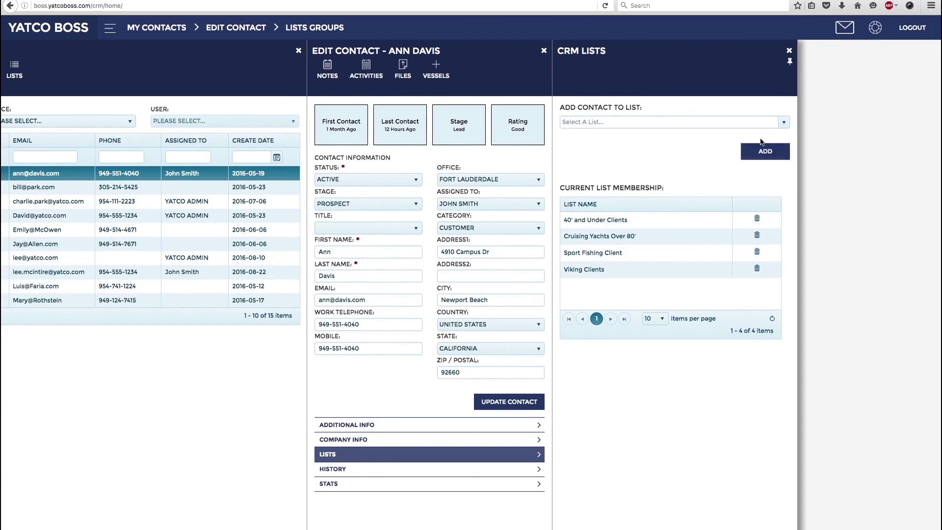
pyautogui.click(501, 469)
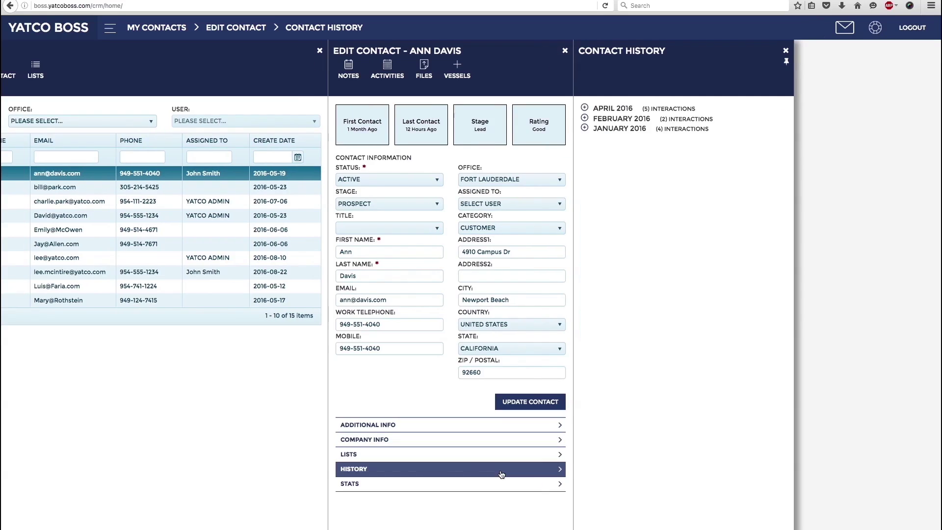
pyautogui.click(618, 110)
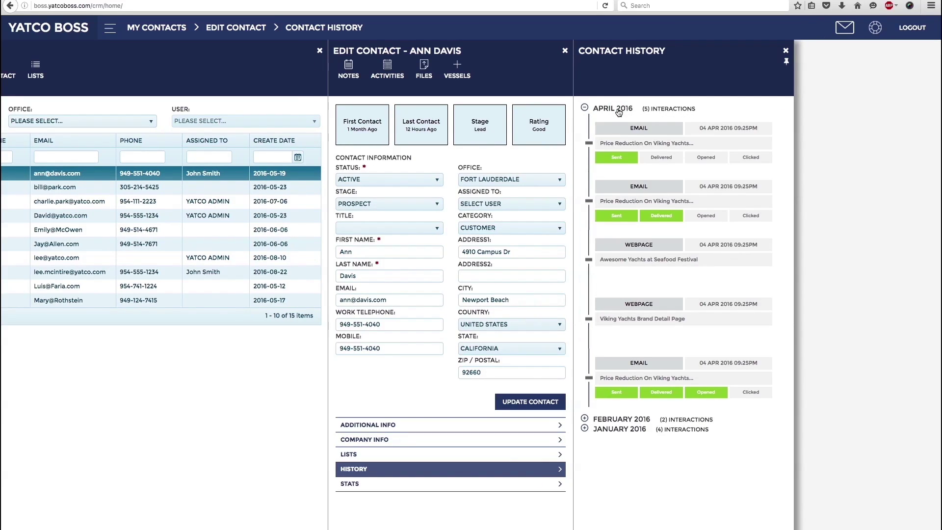
pyautogui.click(619, 111)
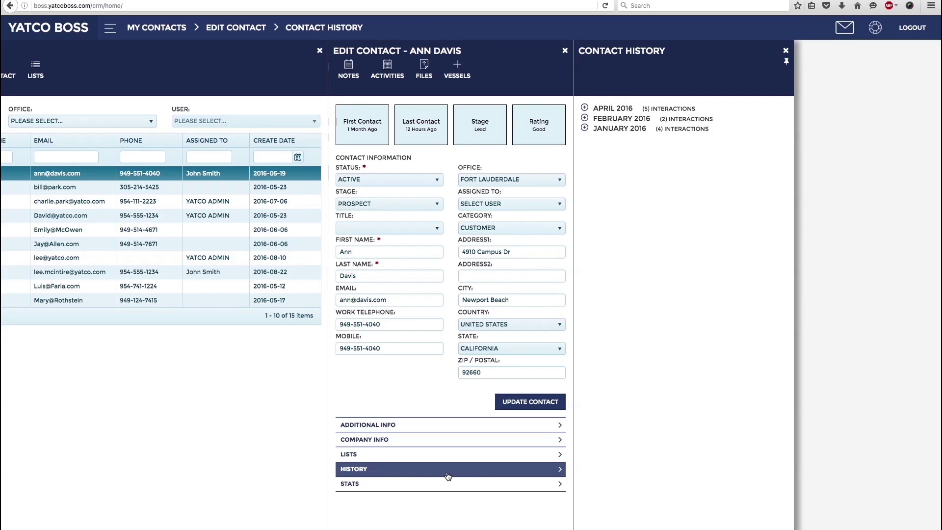
pyautogui.click(444, 484)
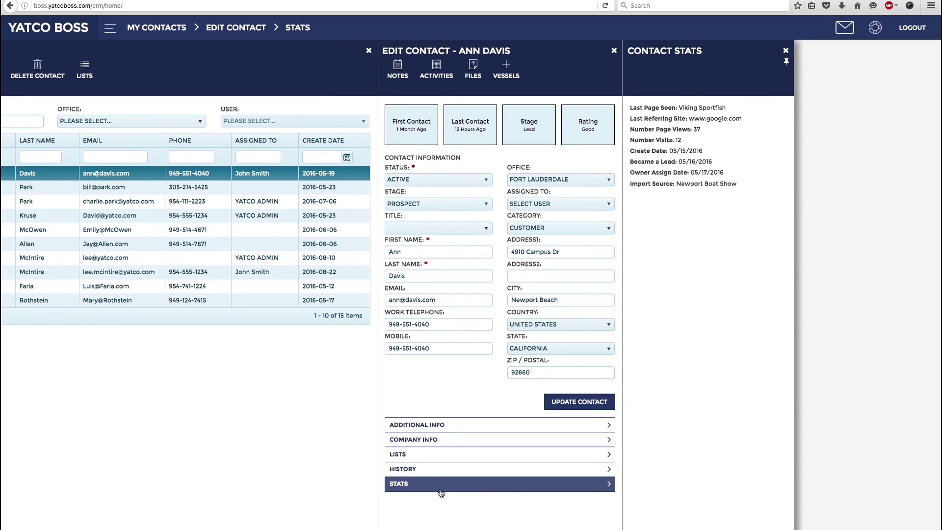
pyautogui.click(399, 71)
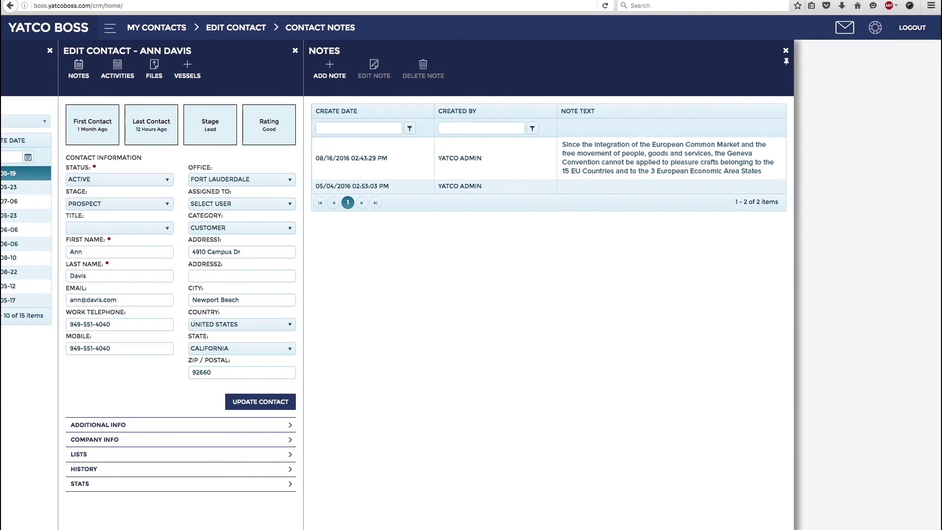
pyautogui.click(129, 73)
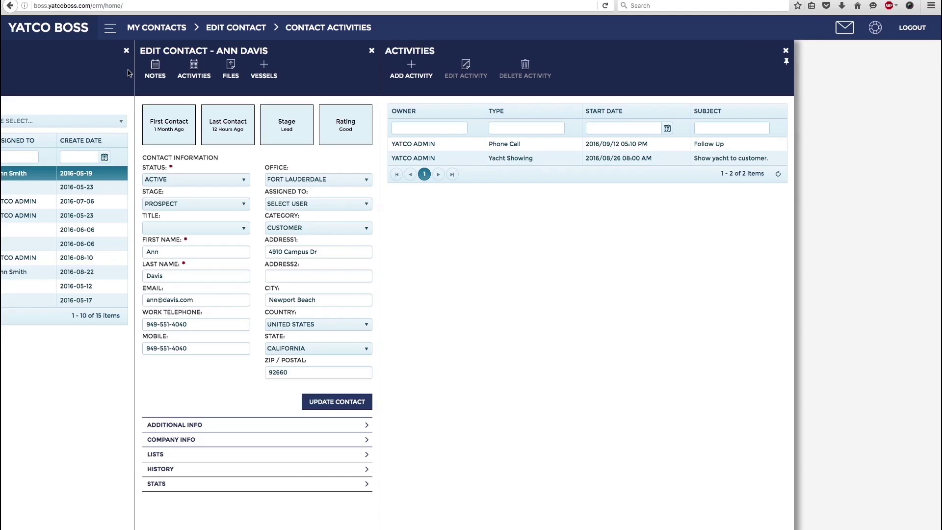
pyautogui.click(232, 69)
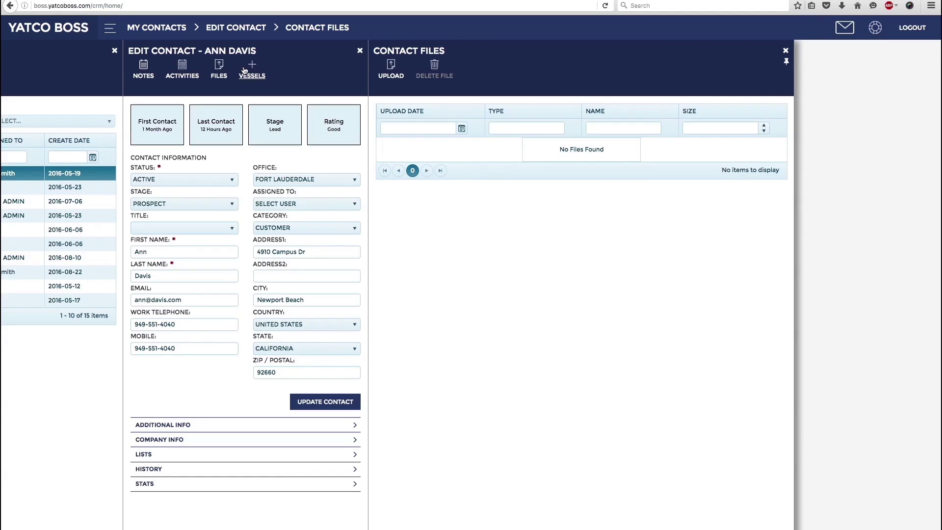
pyautogui.click(252, 70)
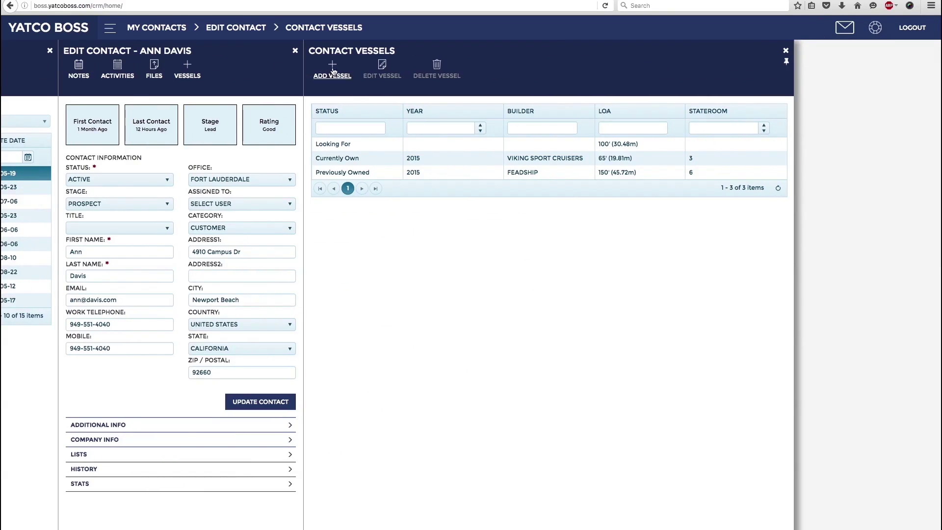
pyautogui.click(333, 71)
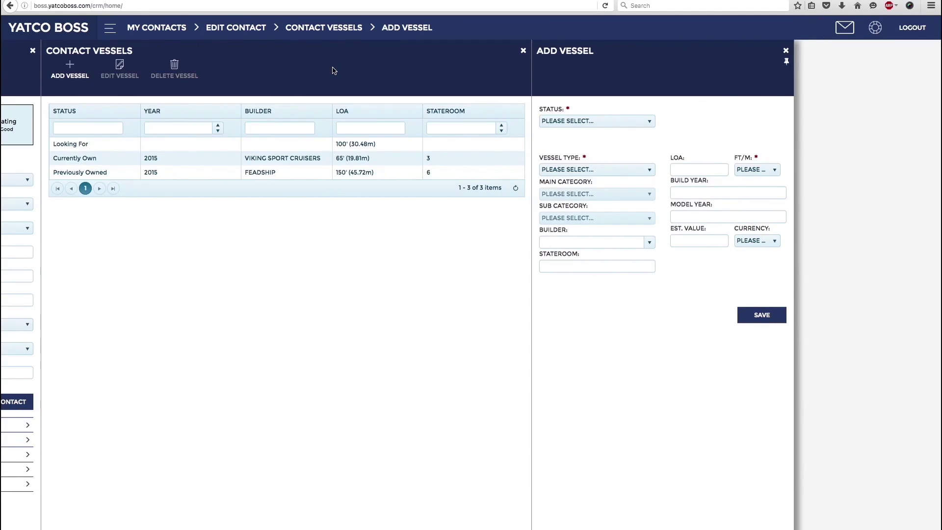
pyautogui.click(587, 121)
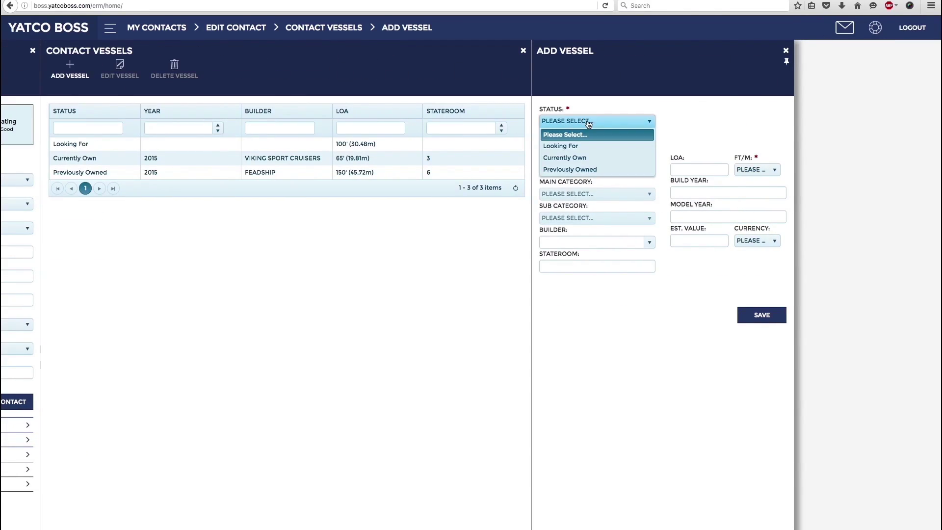
pyautogui.click(586, 145)
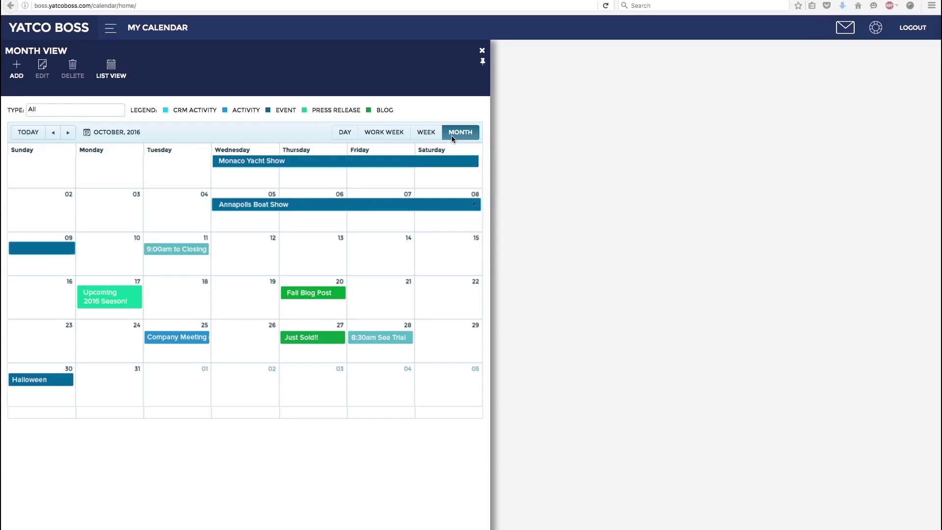
# Step: Cycle My Calendar through Week, Work Week, Day and List views, then start a new event
pyautogui.click(423, 138)
pyautogui.click(384, 137)
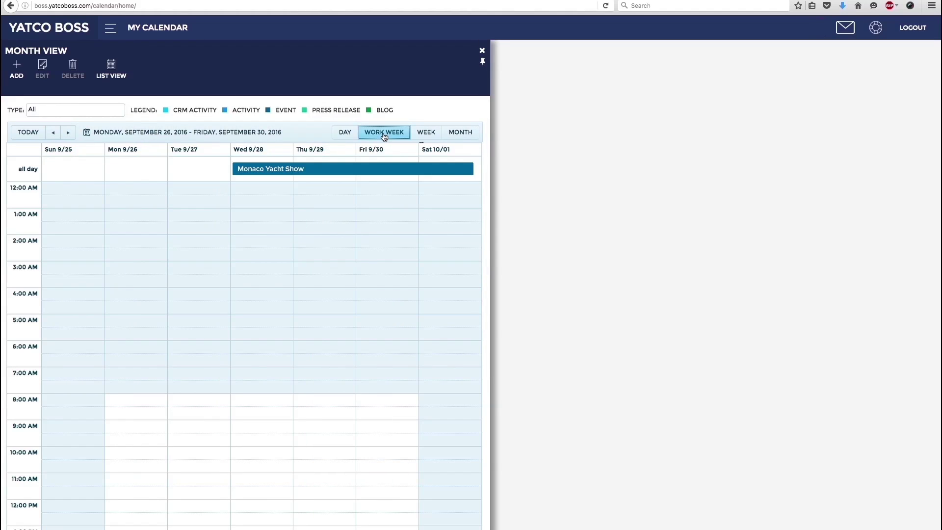
pyautogui.click(345, 132)
pyautogui.click(117, 71)
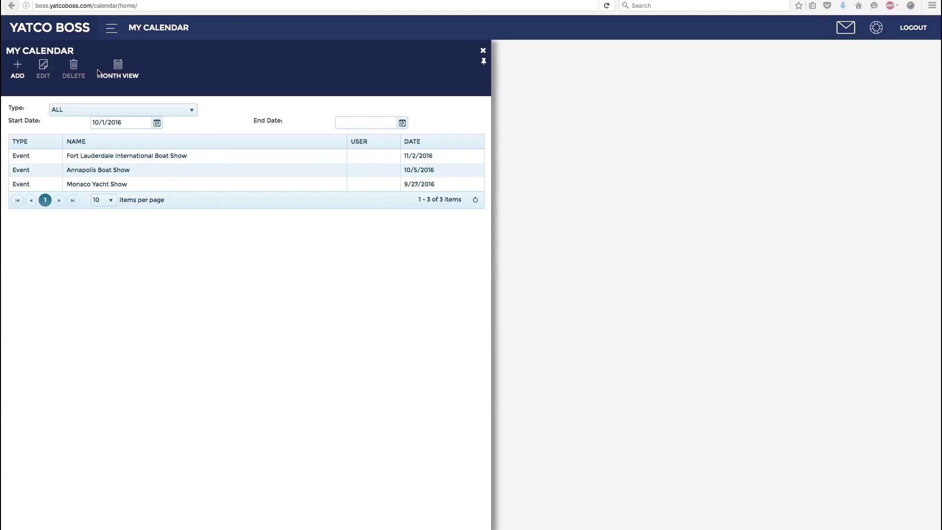
pyautogui.click(17, 74)
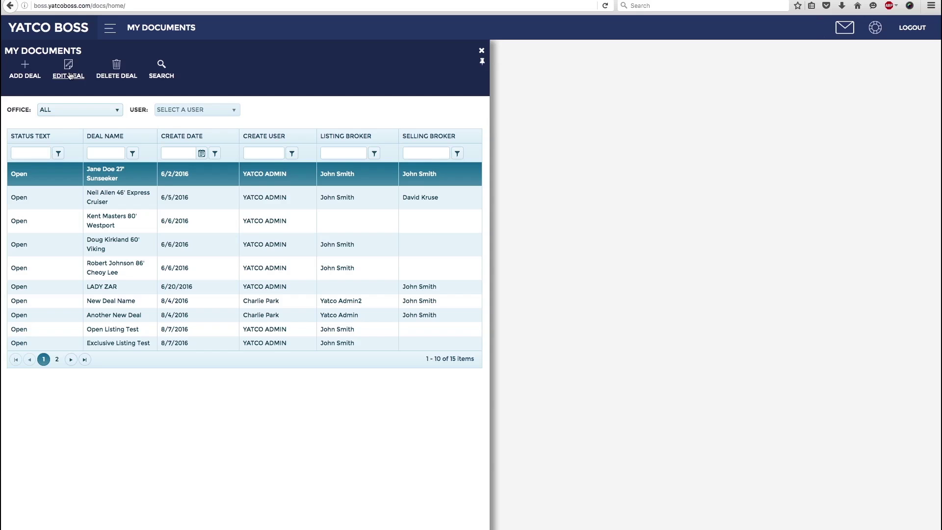
# Step: Add a CYBA Broker Salesperson Agreement to the Jane Doe 27' Sunseeker deal
pyautogui.click(70, 76)
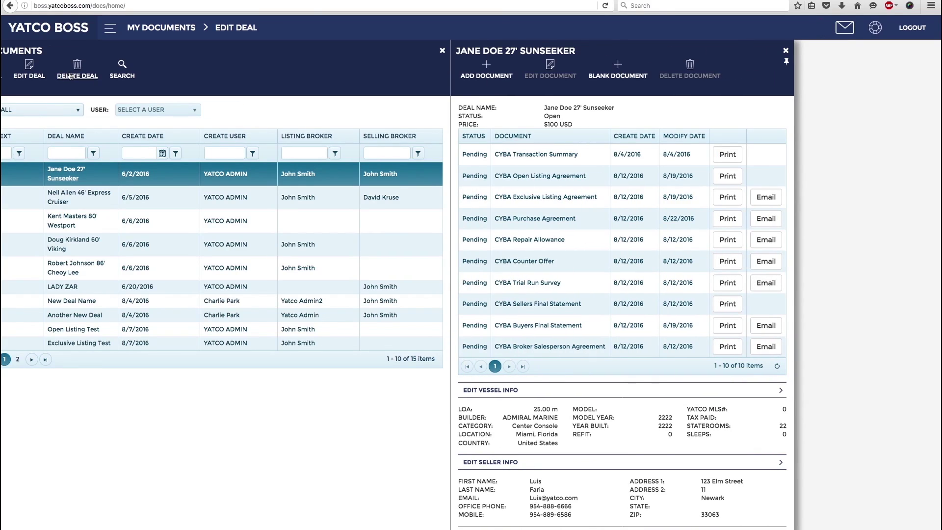
pyautogui.click(485, 75)
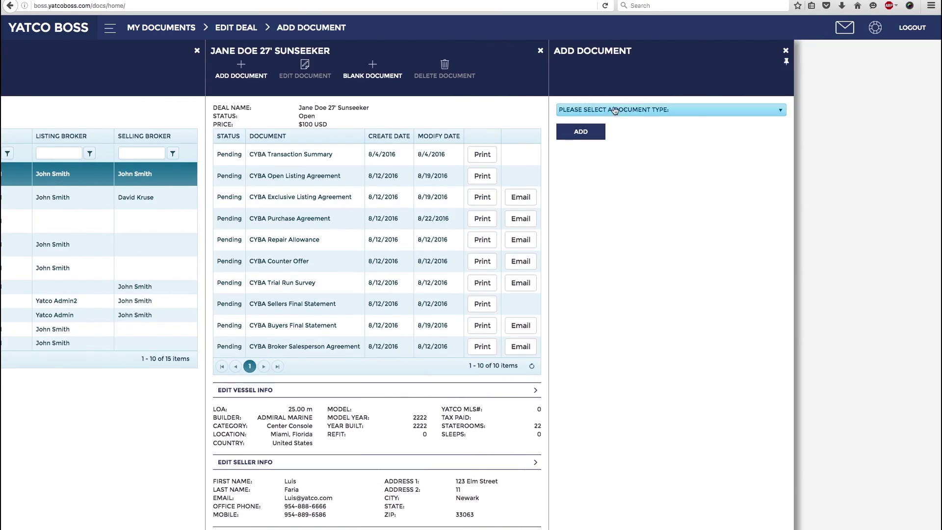
pyautogui.click(630, 110)
pyautogui.click(584, 134)
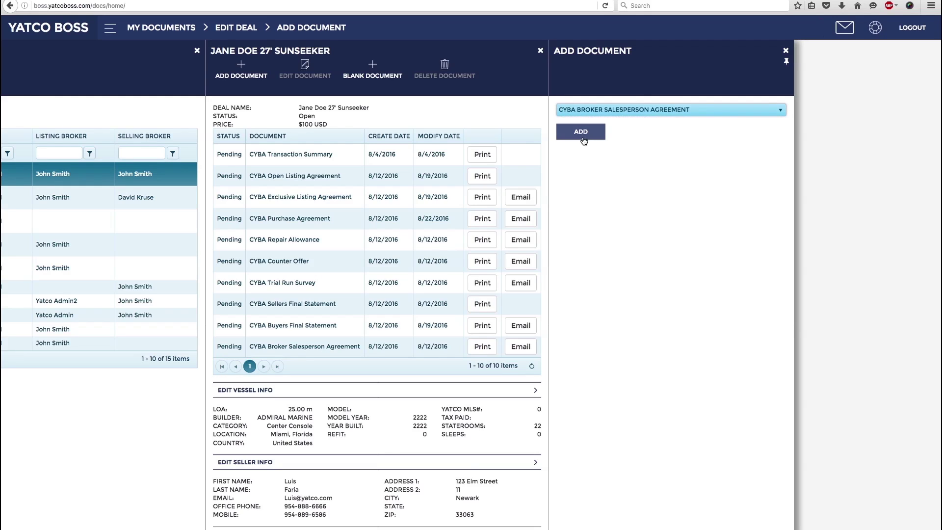
pyautogui.click(582, 134)
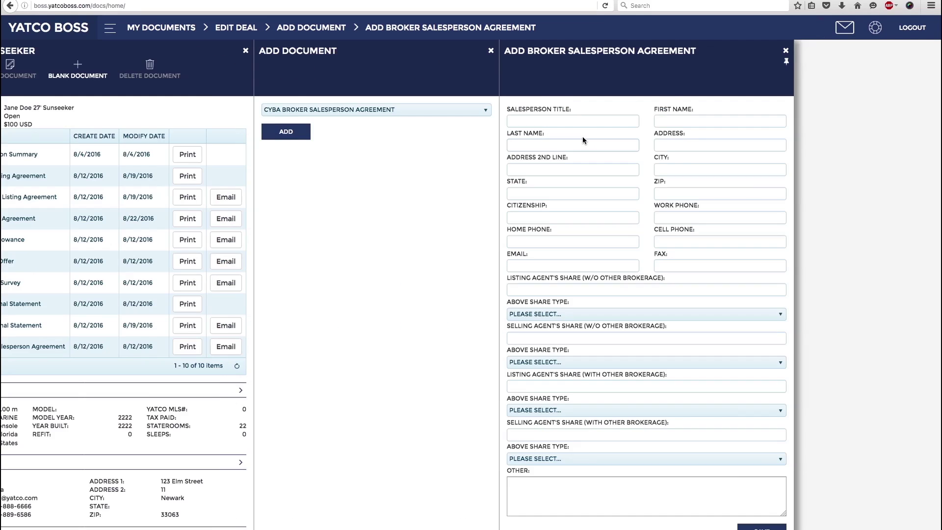
pyautogui.click(787, 51)
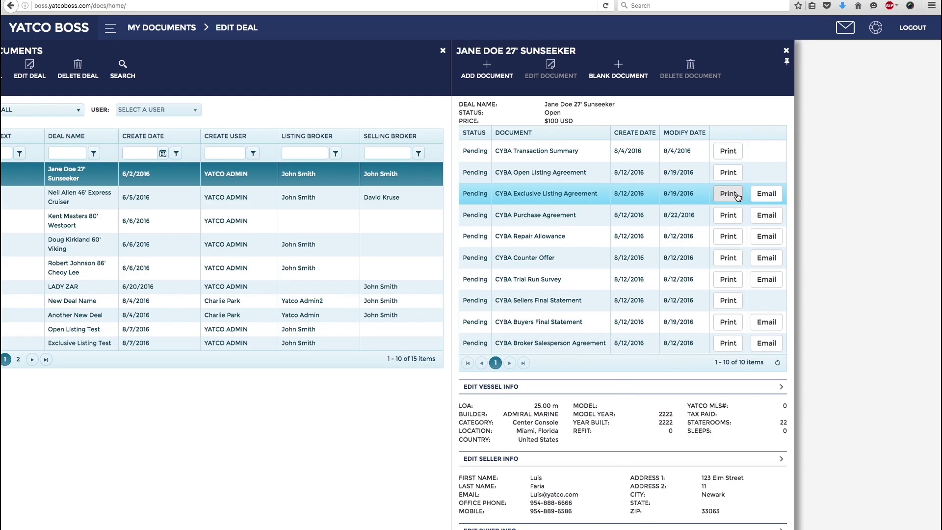
# Step: Save the CYBA Exclusive Listing Agreement as a PDF file
pyautogui.click(738, 196)
pyautogui.click(769, 196)
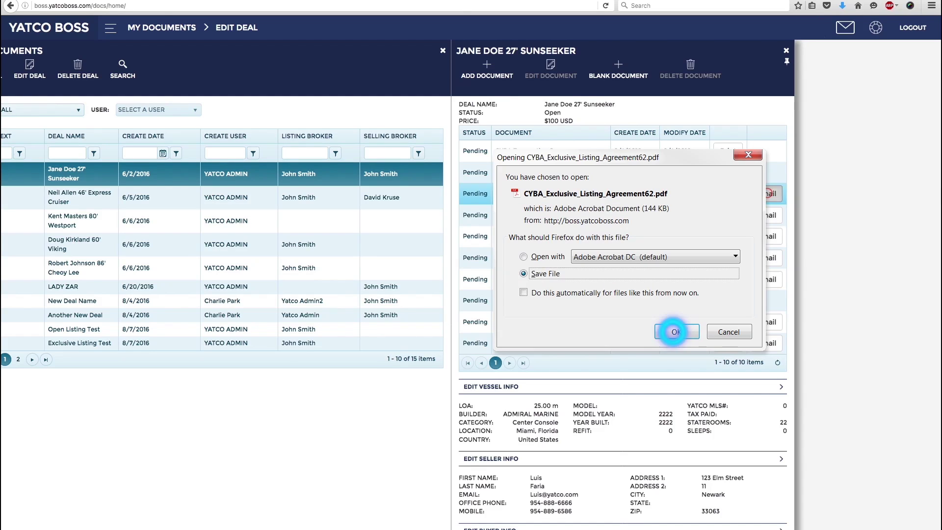
pyautogui.press('Return')
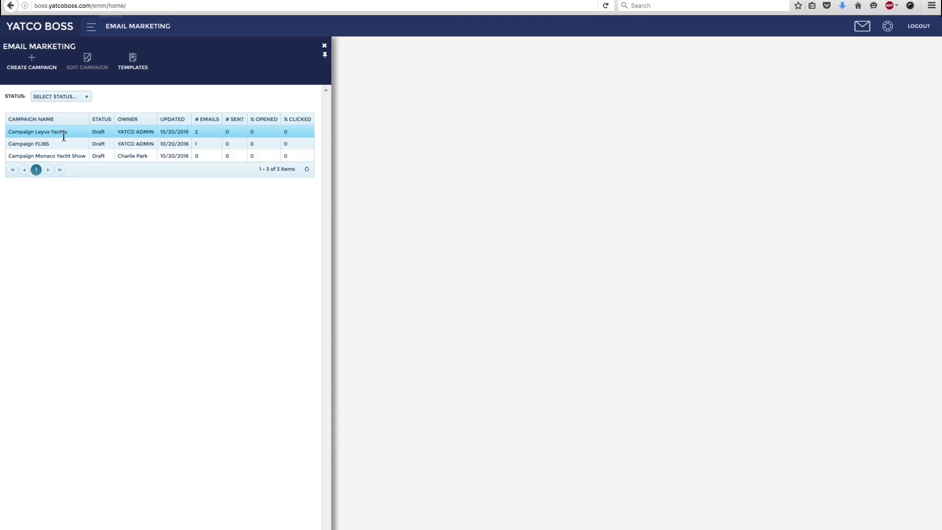
# Step: Open Campaign Leyva Yachts' template and settings: sender John Smith, subject 'Just Listed'
pyautogui.click(91, 67)
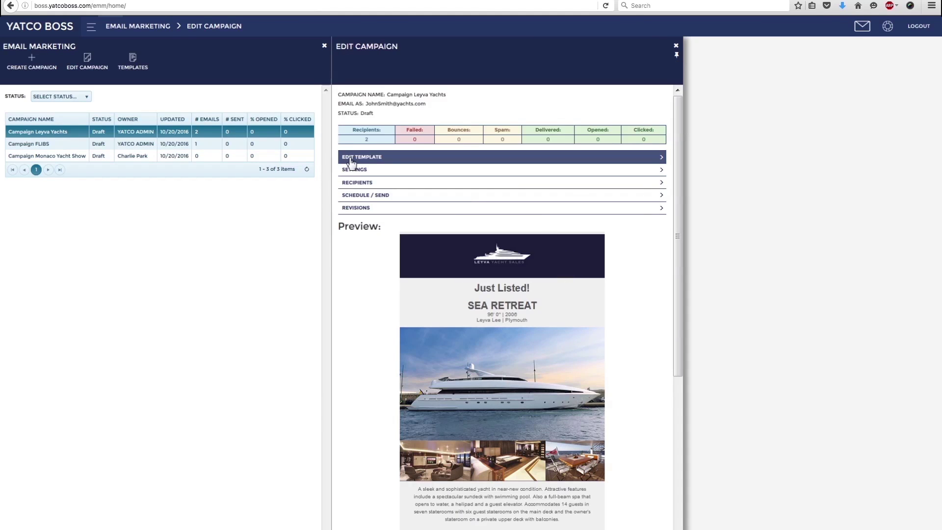
pyautogui.click(349, 158)
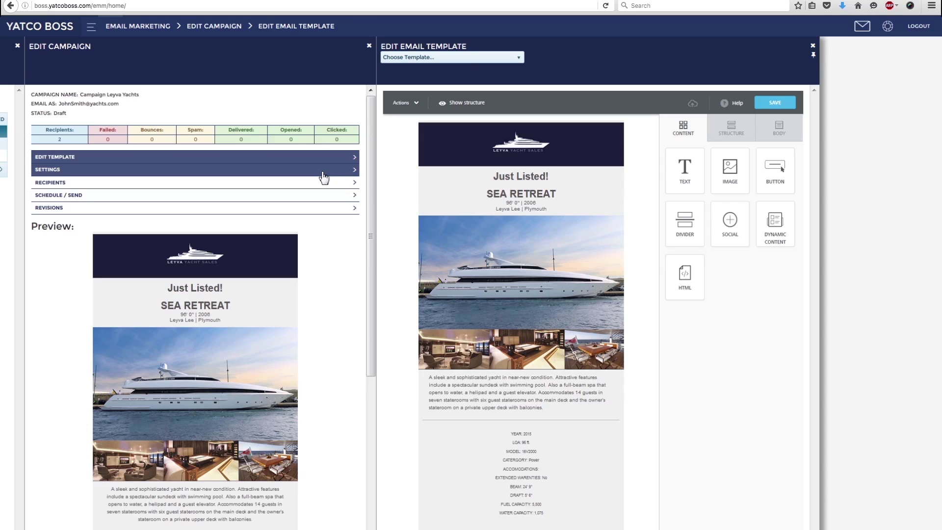
pyautogui.click(322, 172)
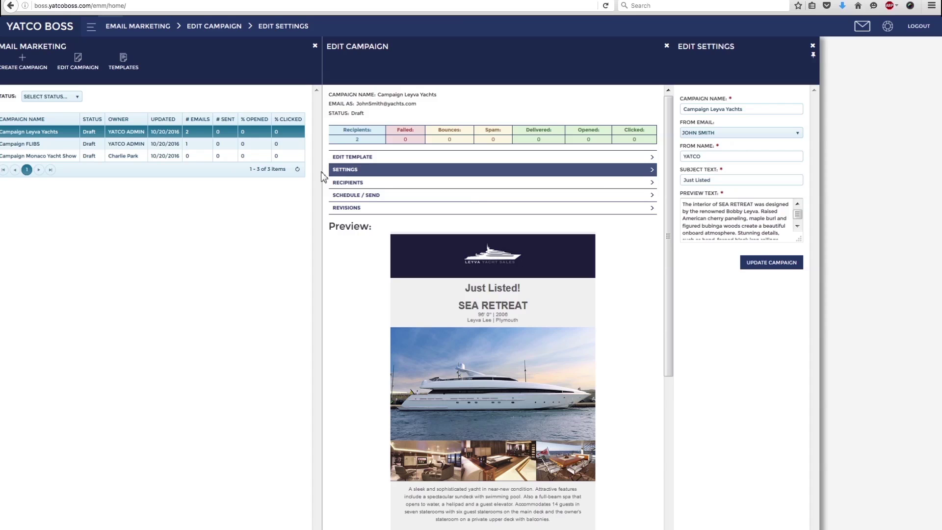
pyautogui.click(351, 183)
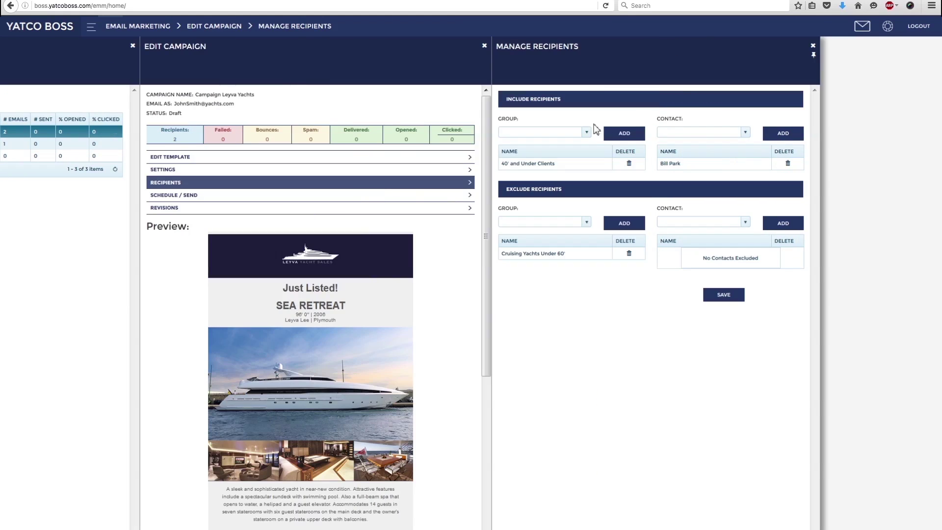
pyautogui.click(586, 132)
pyautogui.click(525, 150)
pyautogui.click(616, 138)
pyautogui.click(741, 132)
pyautogui.click(725, 161)
pyautogui.click(780, 140)
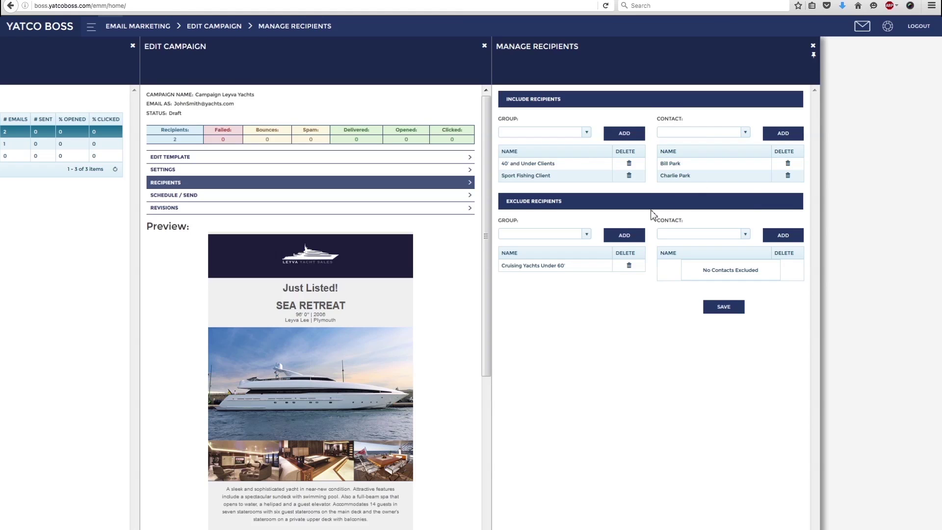
# Step: Exclude Viking Clients, then view the Schedule / Send and Revisions sections
pyautogui.click(587, 234)
pyautogui.click(579, 254)
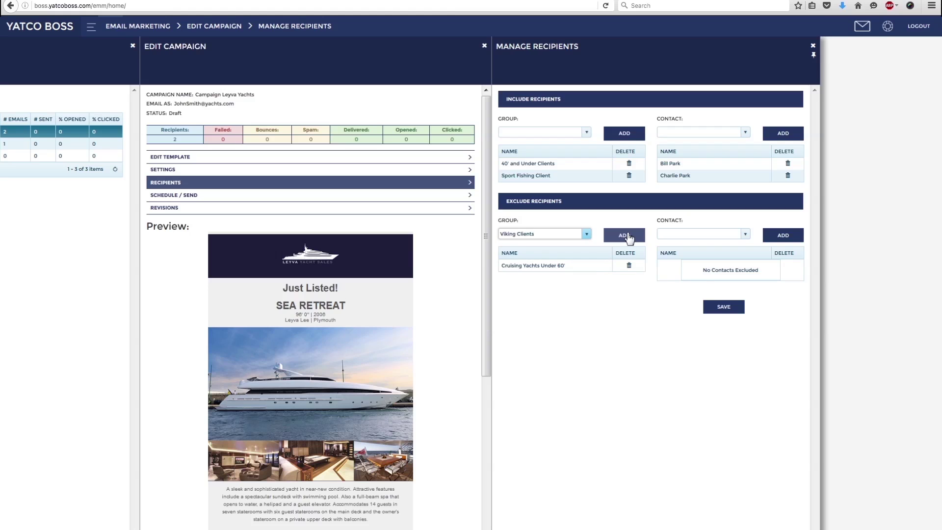
pyautogui.click(626, 236)
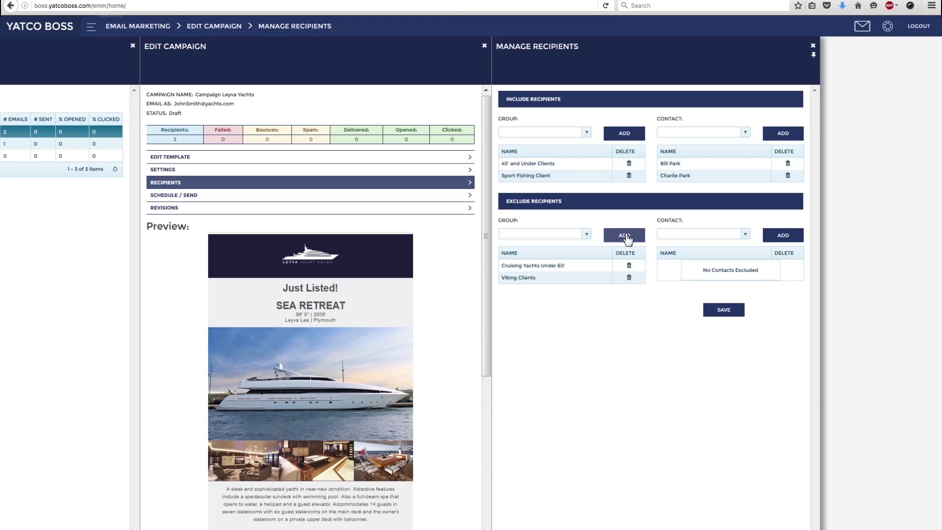
pyautogui.click(430, 200)
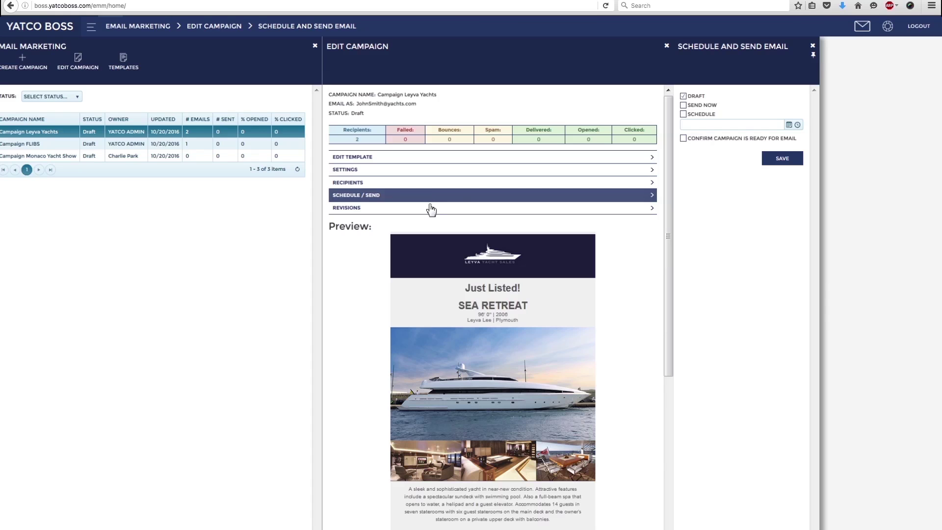
pyautogui.click(433, 208)
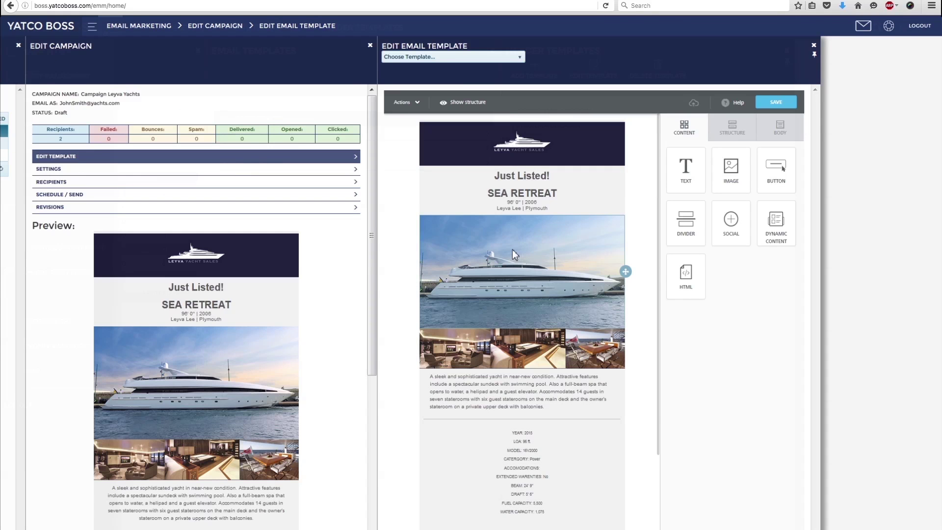
# Step: Swap the template's main yacht image for NewListing_.jpg from the Photos folder
pyautogui.click(512, 250)
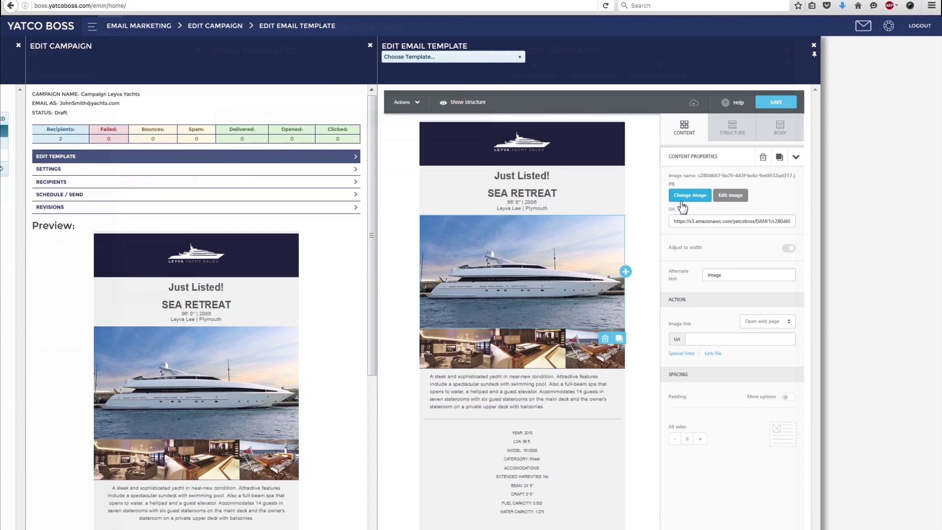
pyautogui.click(686, 197)
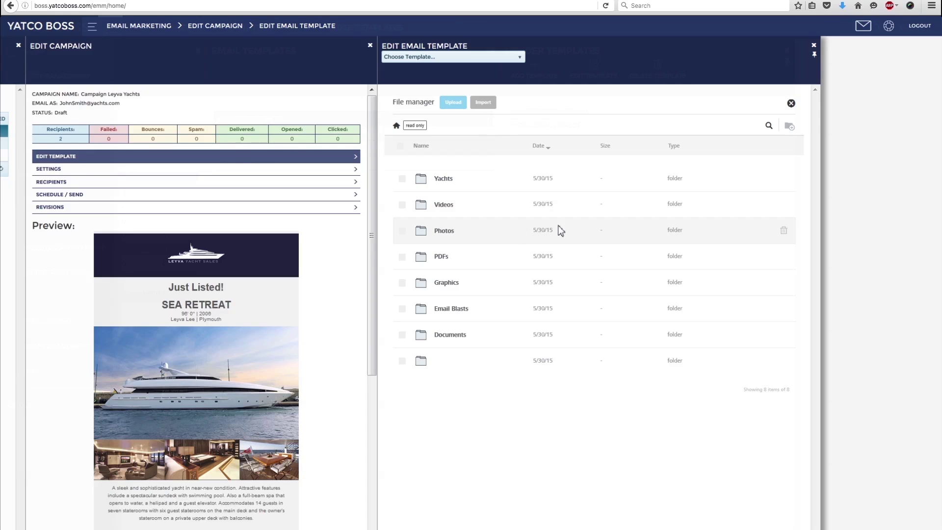
pyautogui.click(451, 234)
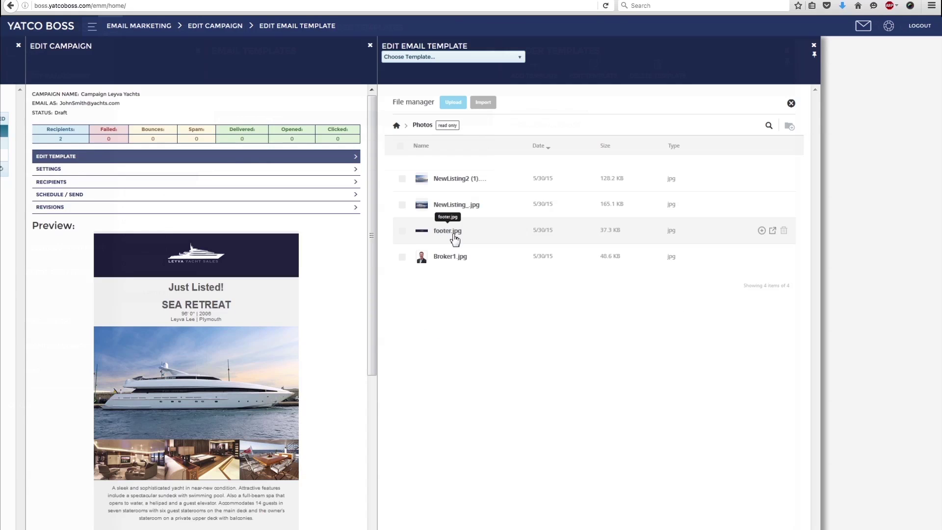
pyautogui.click(450, 216)
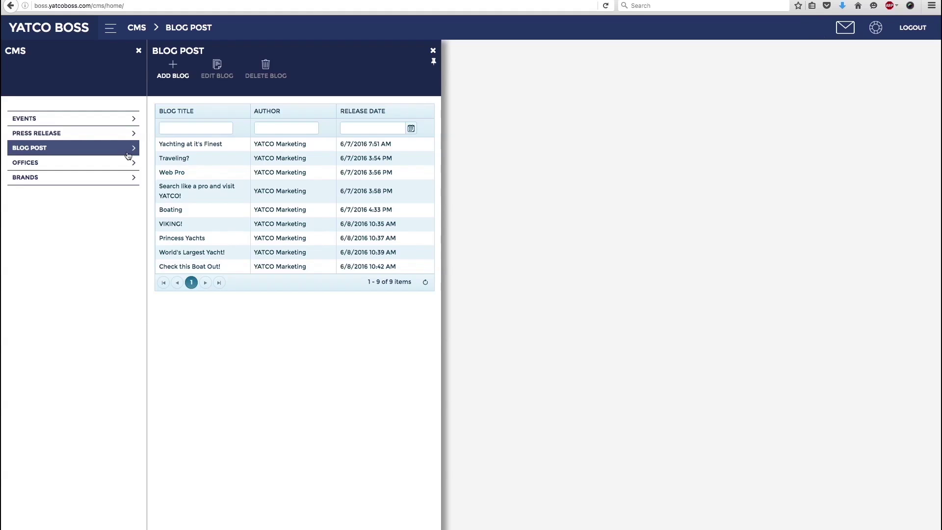
# Step: Open the Traveling? blog post for editing and scroll through it
pyautogui.click(191, 159)
pyautogui.click(216, 74)
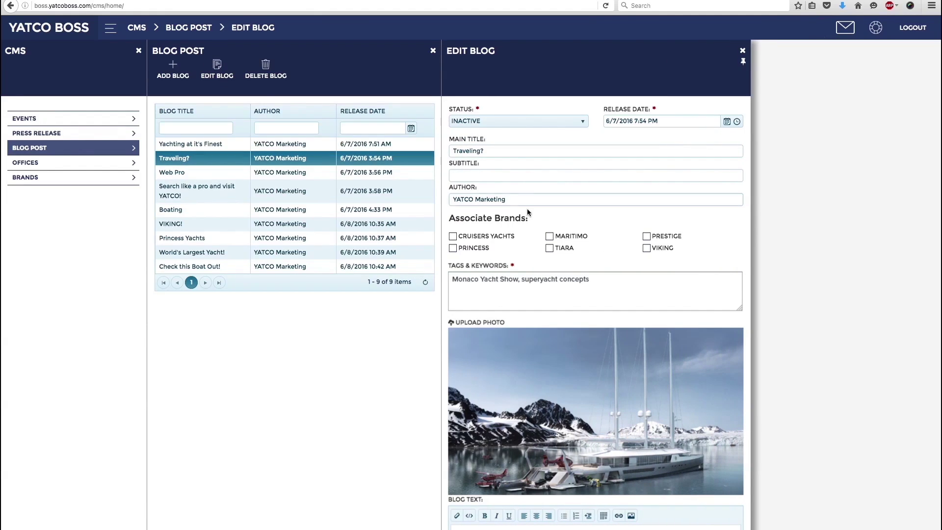
pyautogui.scroll(-5, 560, 220)
pyautogui.scroll(-3, 595, 314)
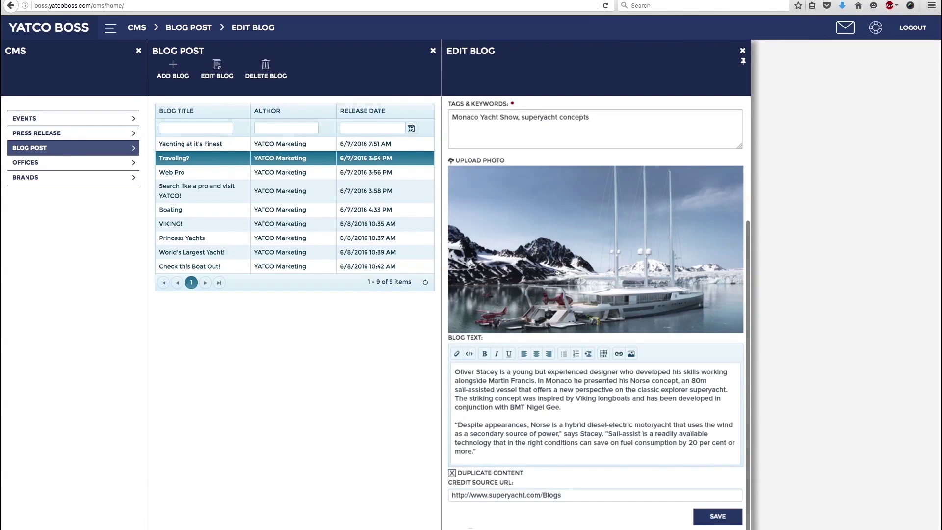
# Step: View the CMS offices and brands lists, then the DAM Photos folder
pyautogui.click(109, 164)
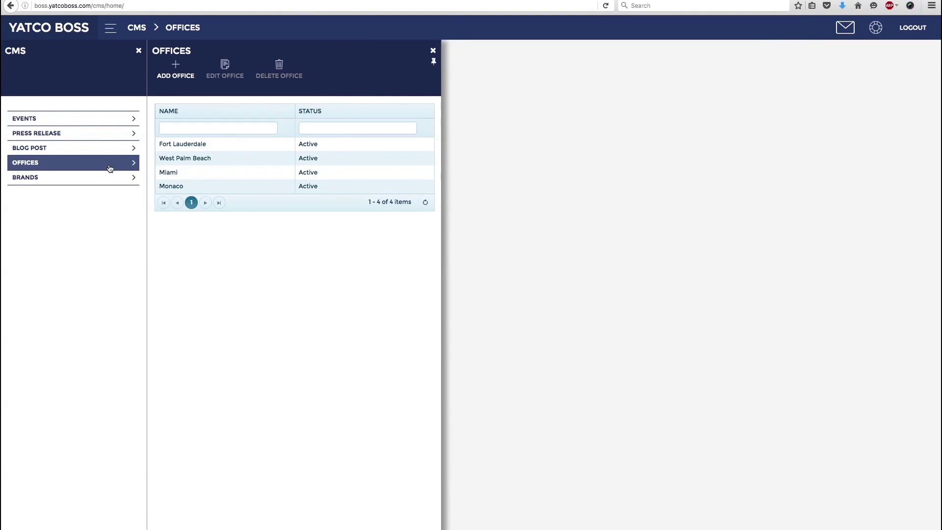
pyautogui.click(110, 178)
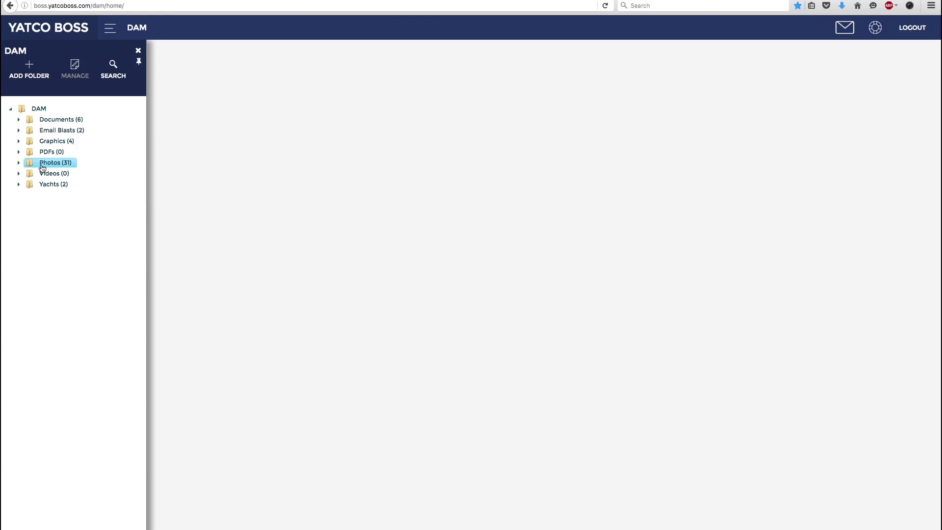
pyautogui.click(57, 163)
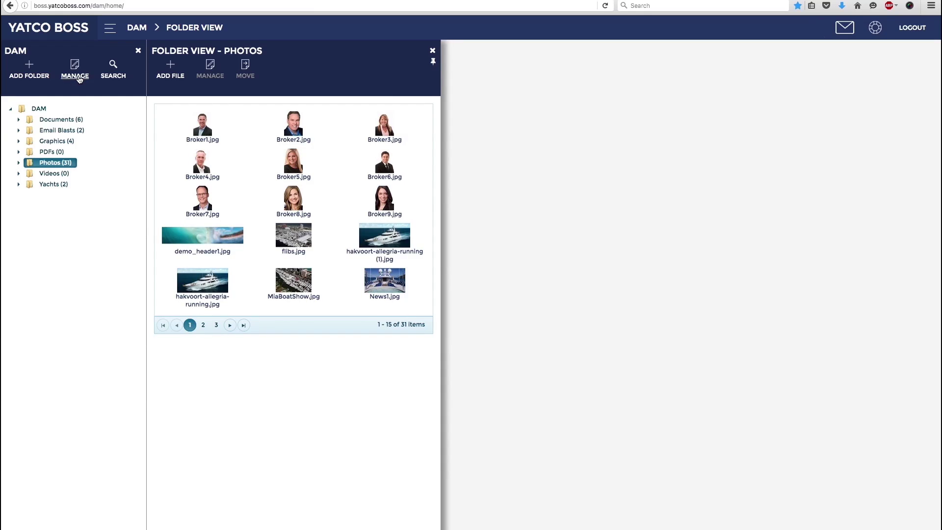
# Step: Open the Photos folder's settings, close them, and return to the folder contents
pyautogui.click(79, 79)
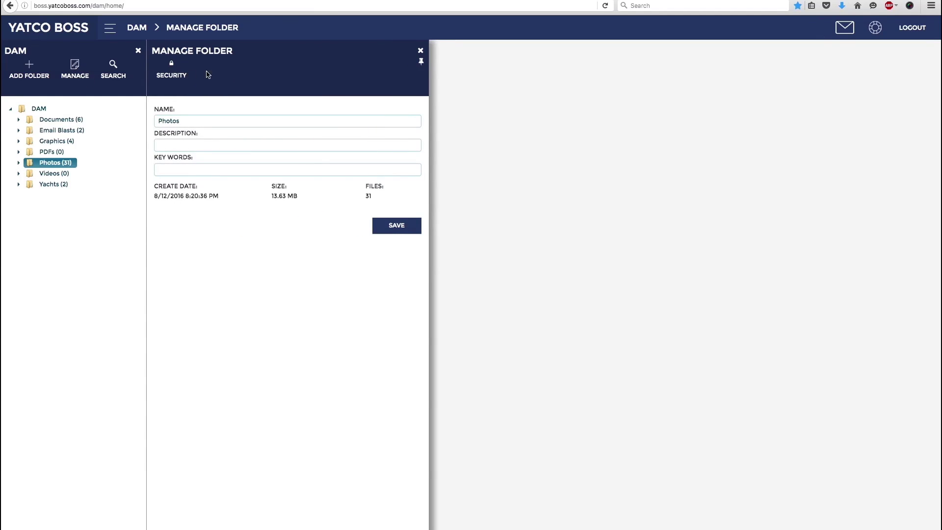
pyautogui.click(420, 51)
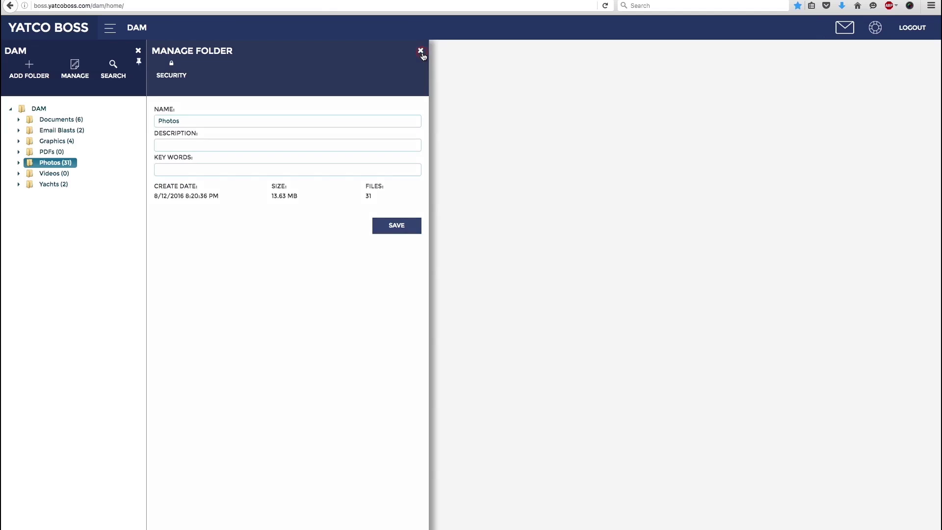
pyautogui.click(52, 162)
# Step: Upload hakvoort-allegria-running.jpg from the computer into the Photos folder
pyautogui.click(171, 69)
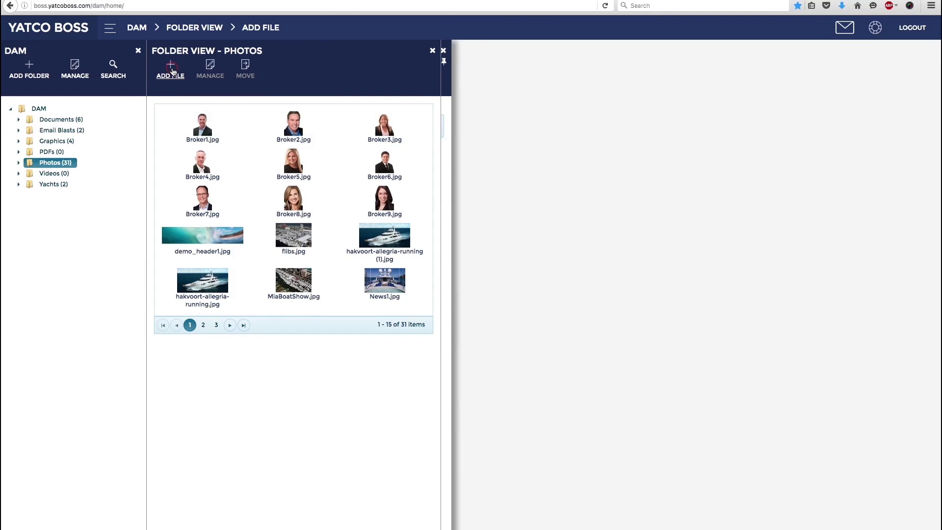
pyautogui.click(481, 127)
pyautogui.click(467, 101)
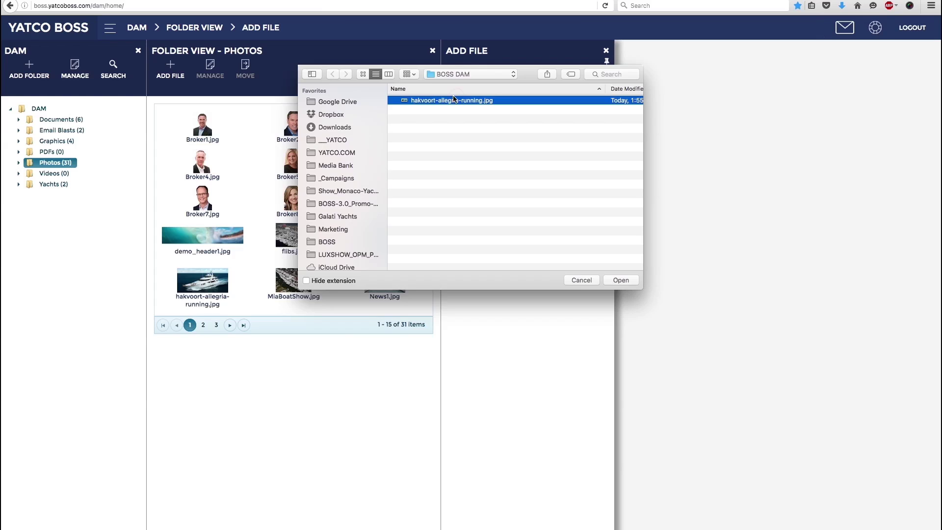
pyautogui.click(621, 280)
pyautogui.click(606, 52)
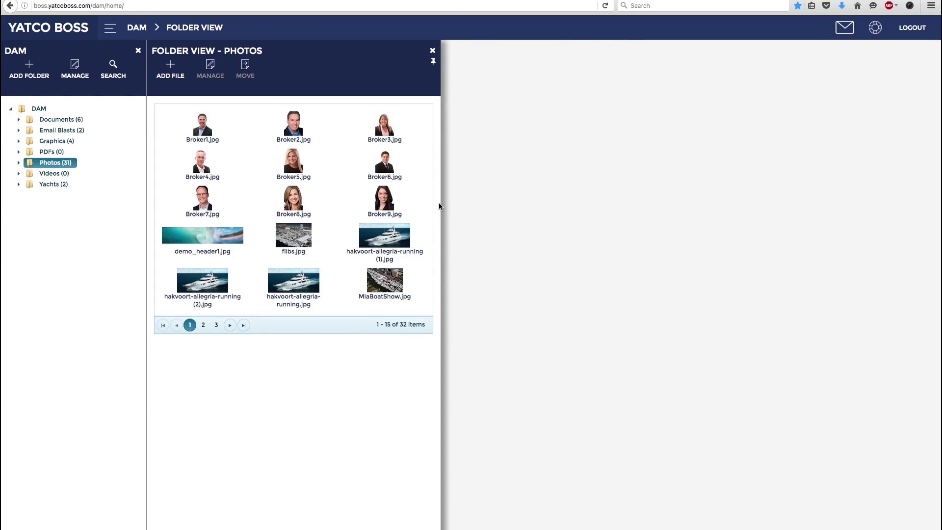
# Step: Select hakvoort-allegria-running (1).jpg and view its name, size and type
pyautogui.click(393, 243)
pyautogui.click(210, 71)
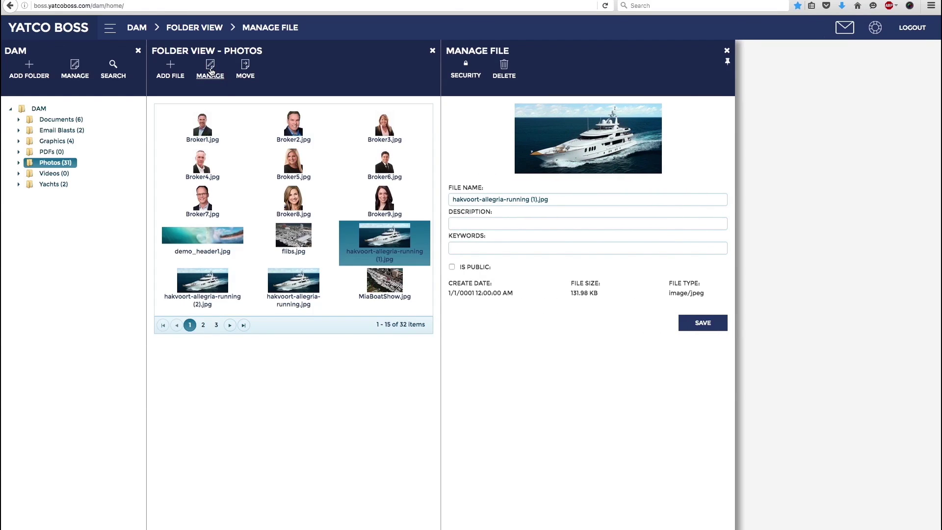